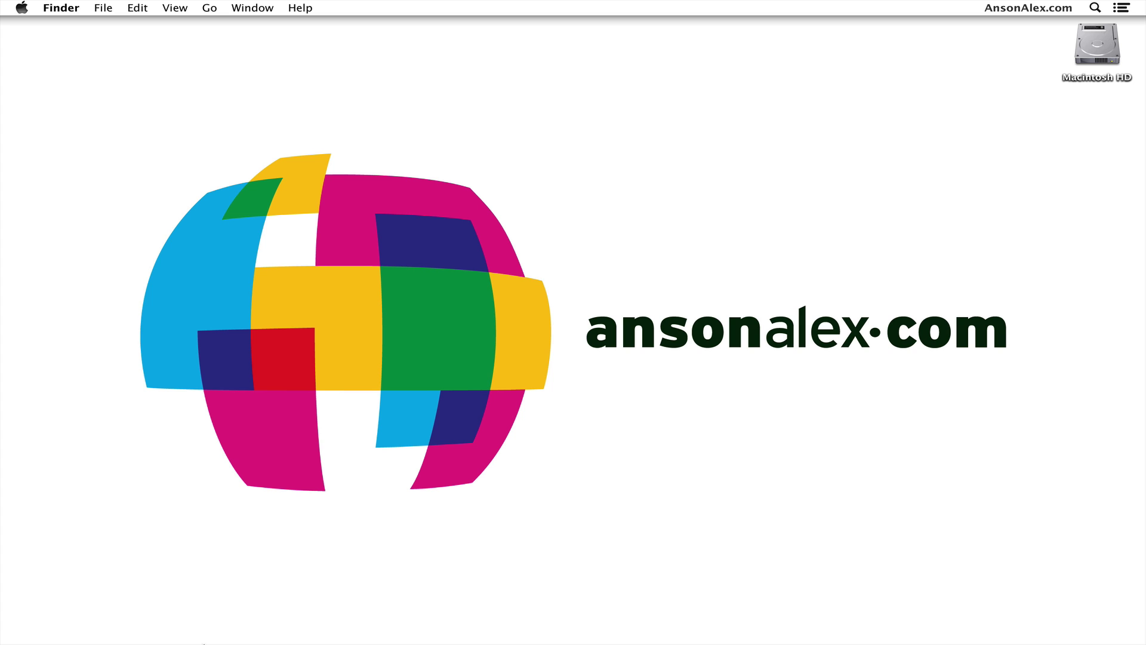
Restore the minimized Chrome window showing the Grocery List document
{"action": "mouse_move", "coordinate": [179, 630]}
{"action": "left_click", "coordinate": [136, 626]}
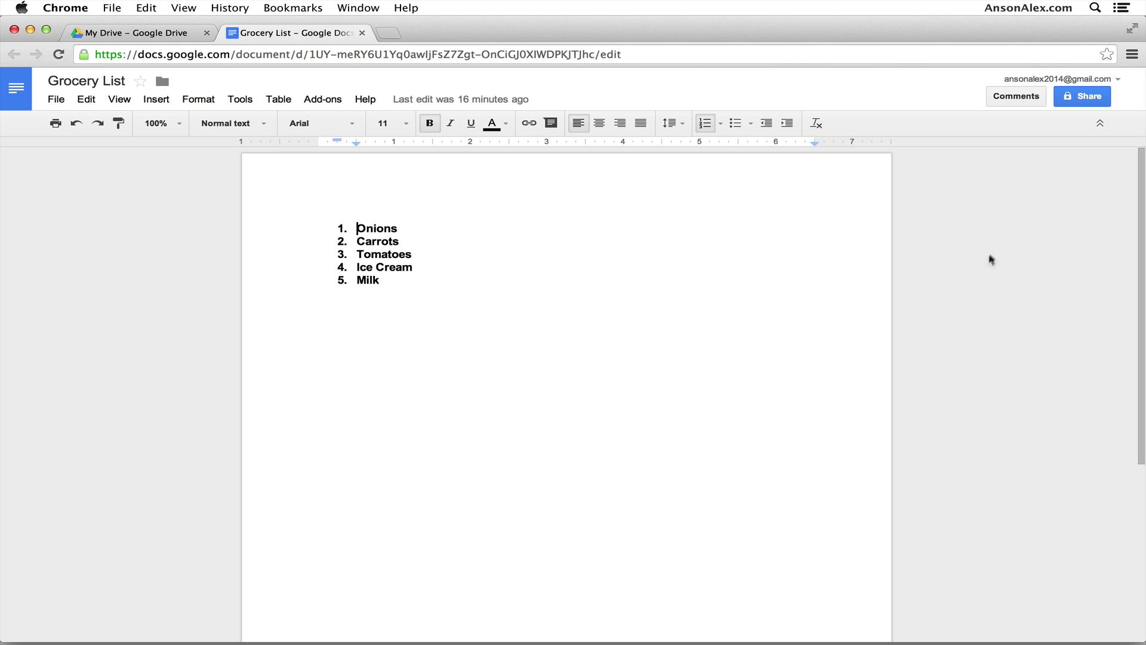
{"action": "left_click", "coordinate": [1034, 104]}
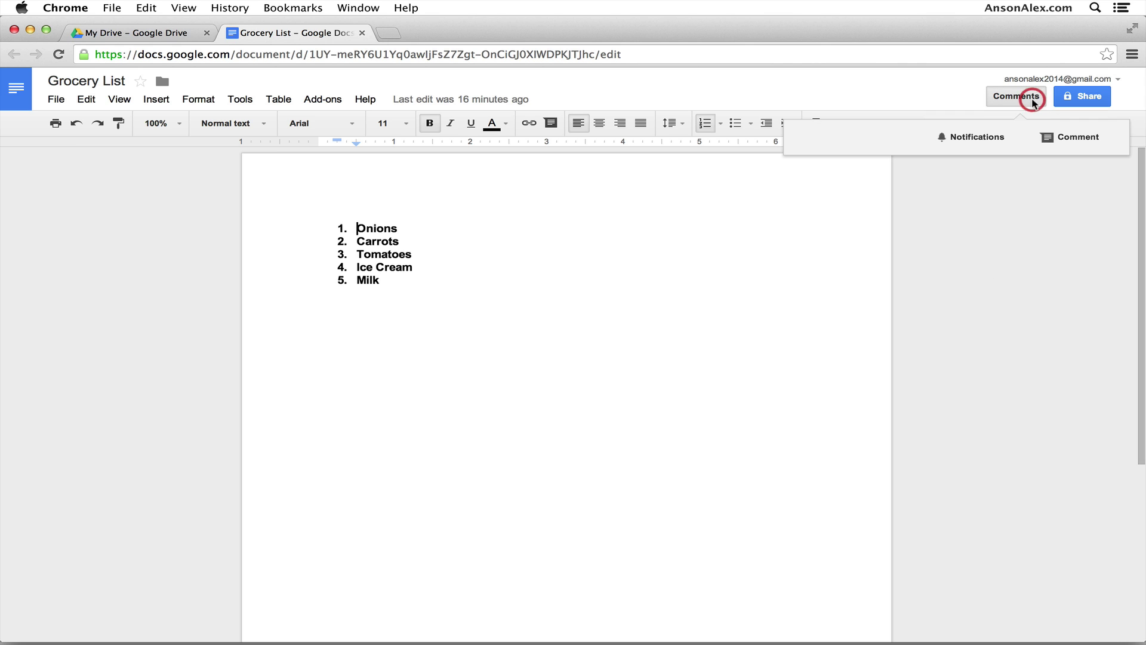
{"action": "left_click", "coordinate": [1011, 140]}
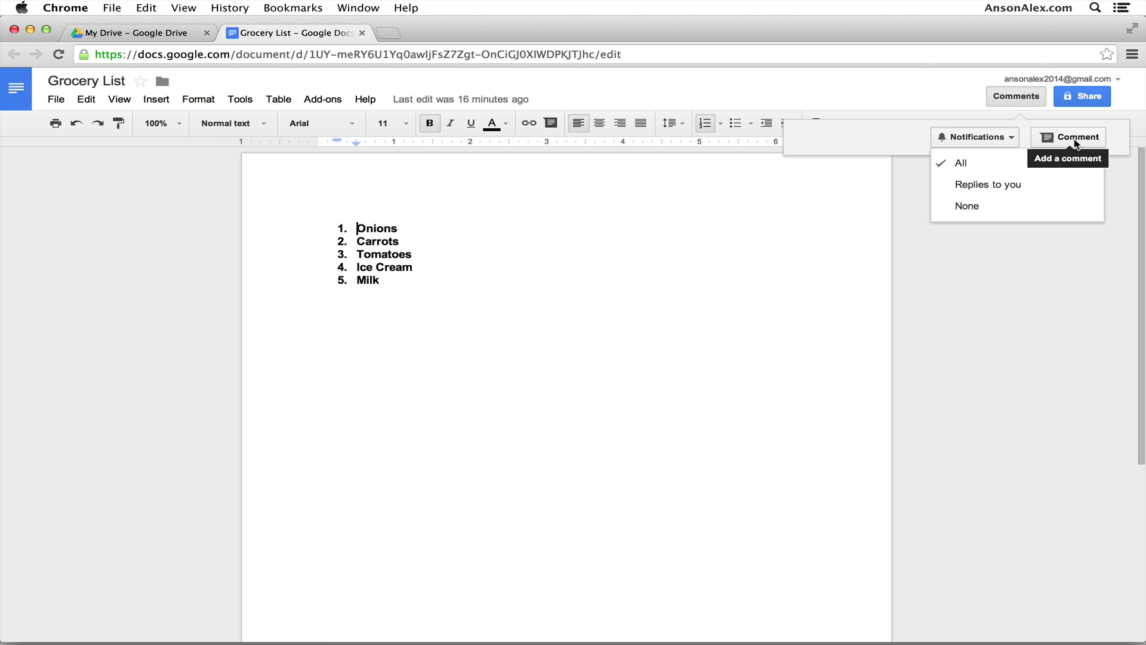
{"action": "left_click", "coordinate": [1019, 289]}
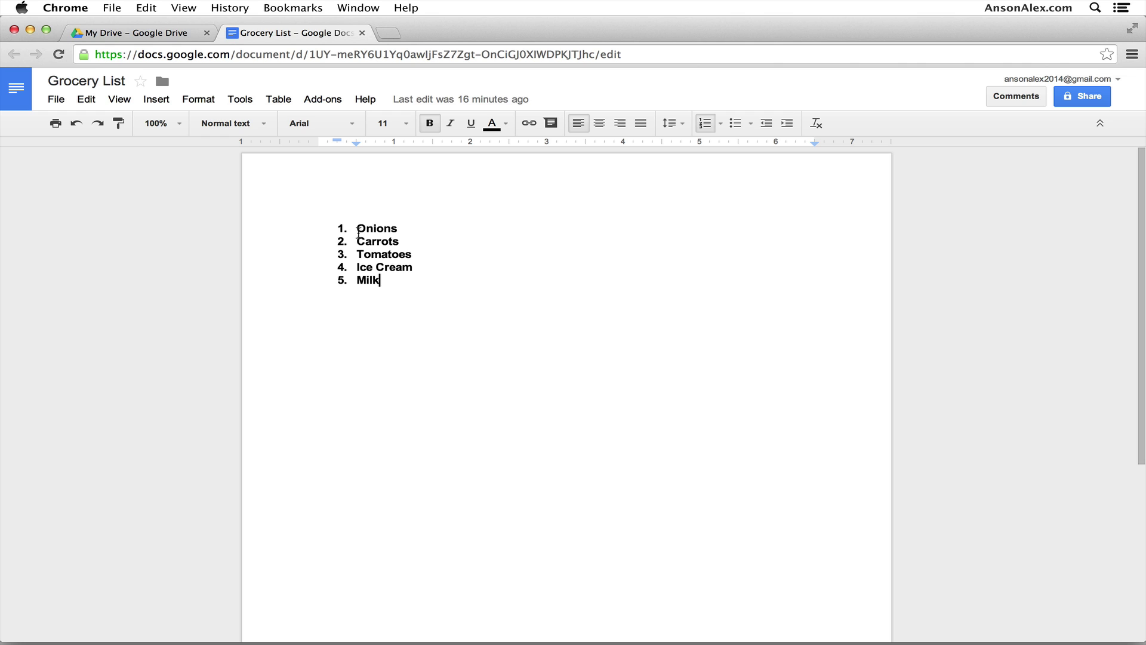
Add and remove 'Red' before Onions, then bring up the context menu for the selected word Onions
{"action": "type", "text": "Red"}
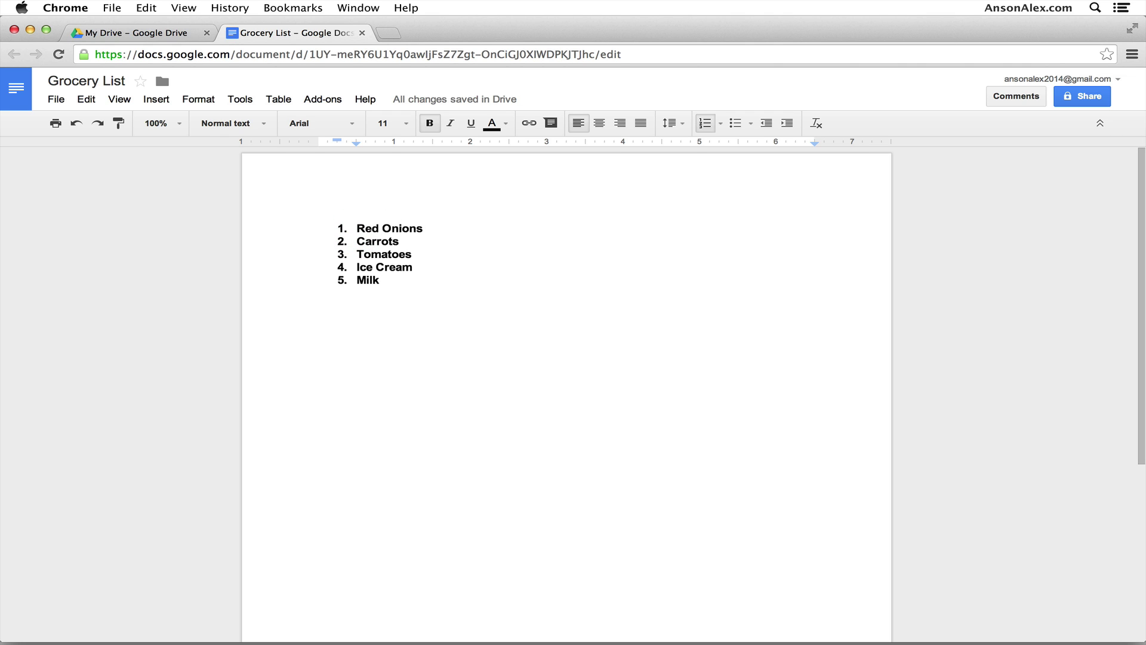
{"action": "key", "text": "BackSpace"}
{"action": "key", "text": "BackSpace"}
{"action": "key", "text": "BackSpace"}
{"action": "key", "text": "BackSpace"}
{"action": "double_click", "coordinate": [378, 229]}
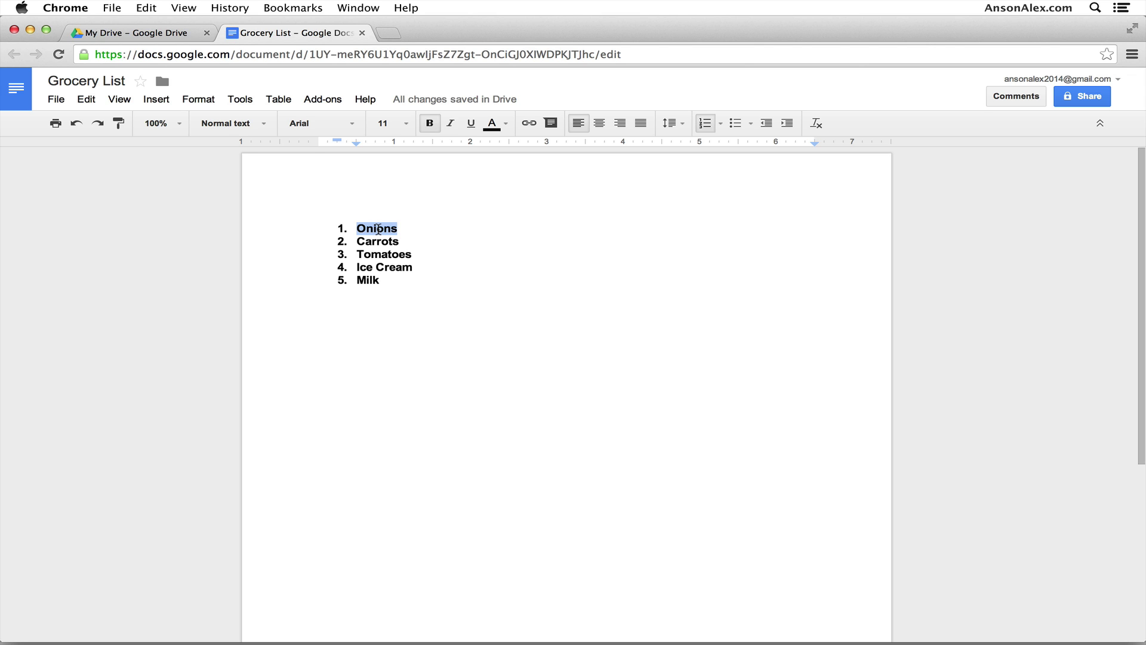
{"action": "right_click", "coordinate": [378, 229]}
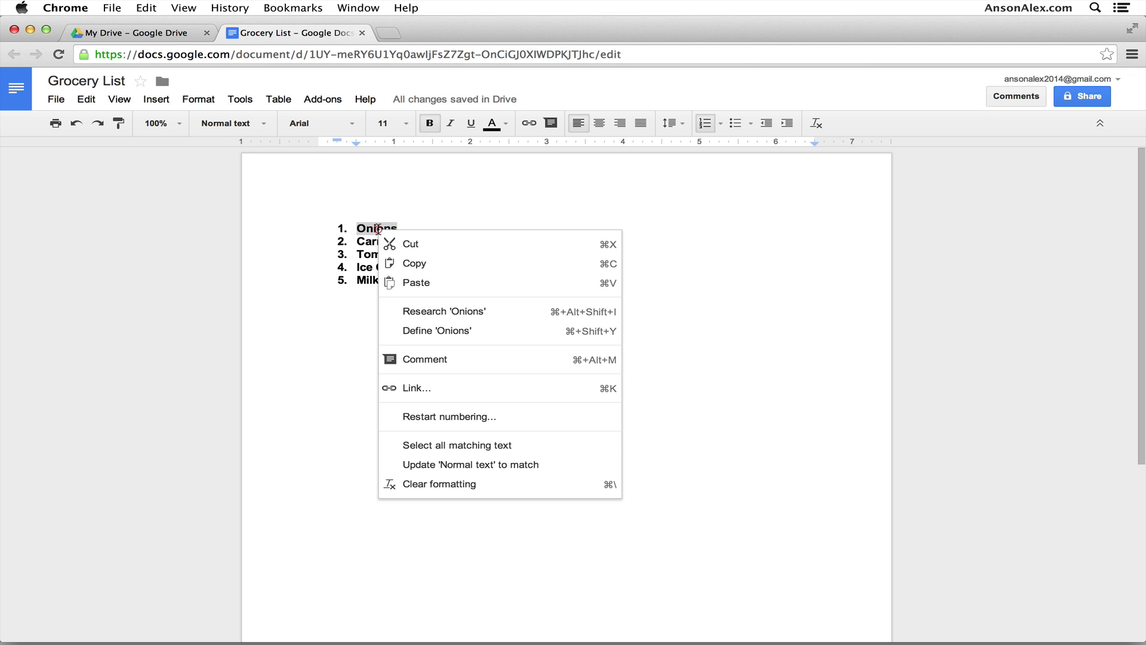
Post a comment on Onions asking 'What type of onions do you want?'
{"action": "left_click", "coordinate": [502, 360]}
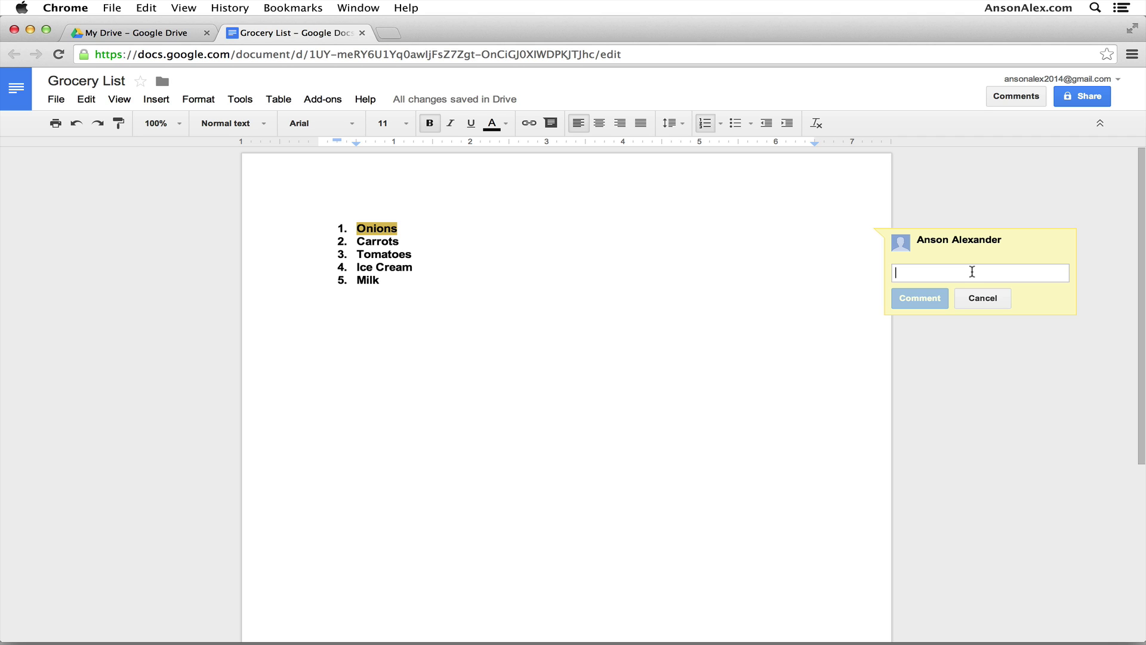
{"action": "type", "text": "W"}
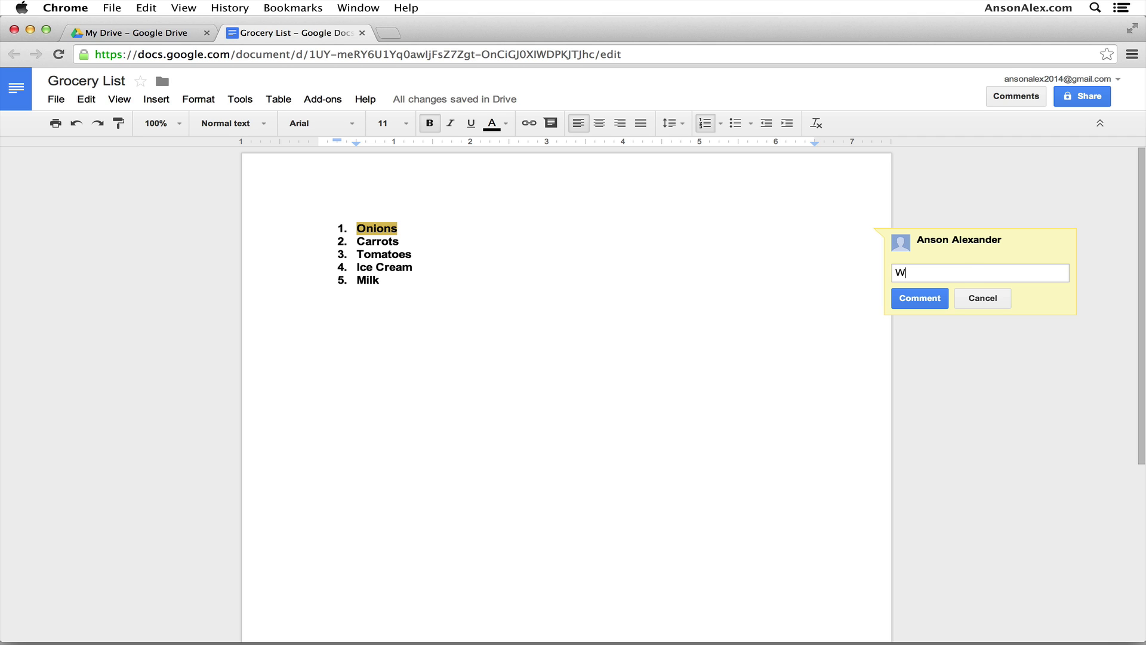
{"action": "type", "text": "hat type of onions do you want"}
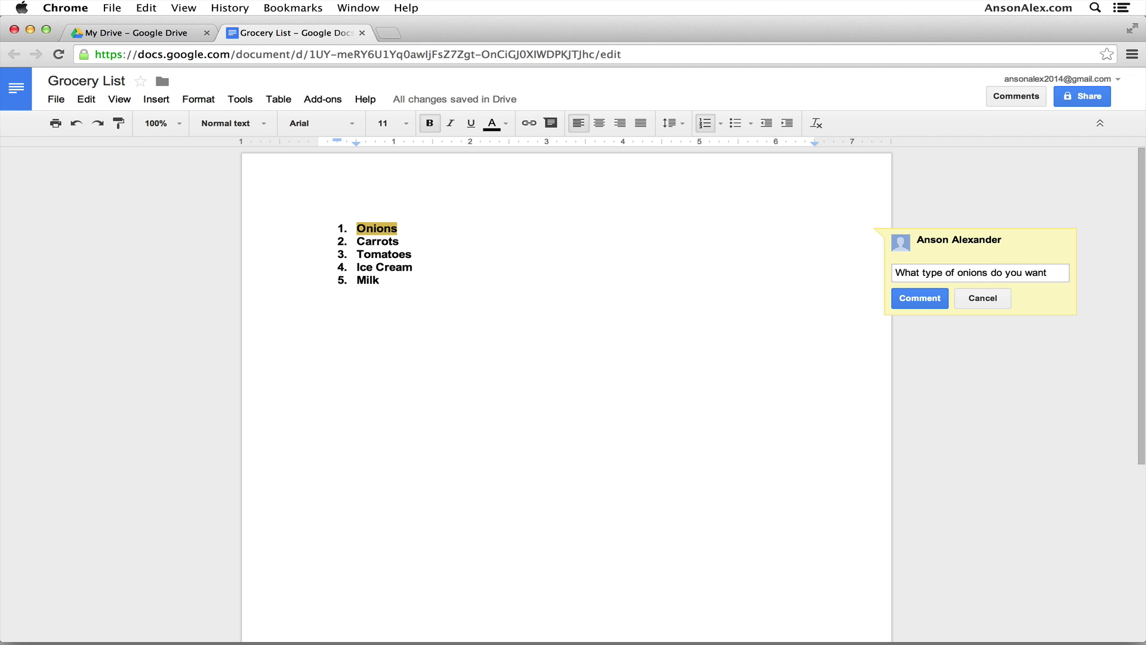
{"action": "type", "text": "?"}
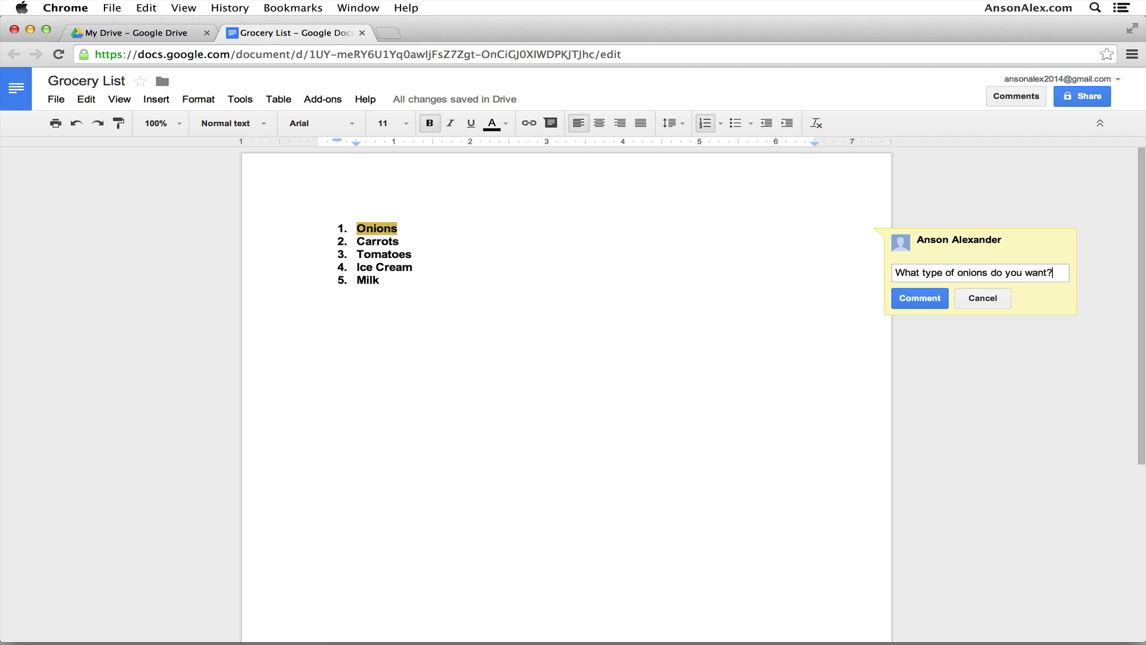
{"action": "left_click", "coordinate": [936, 302]}
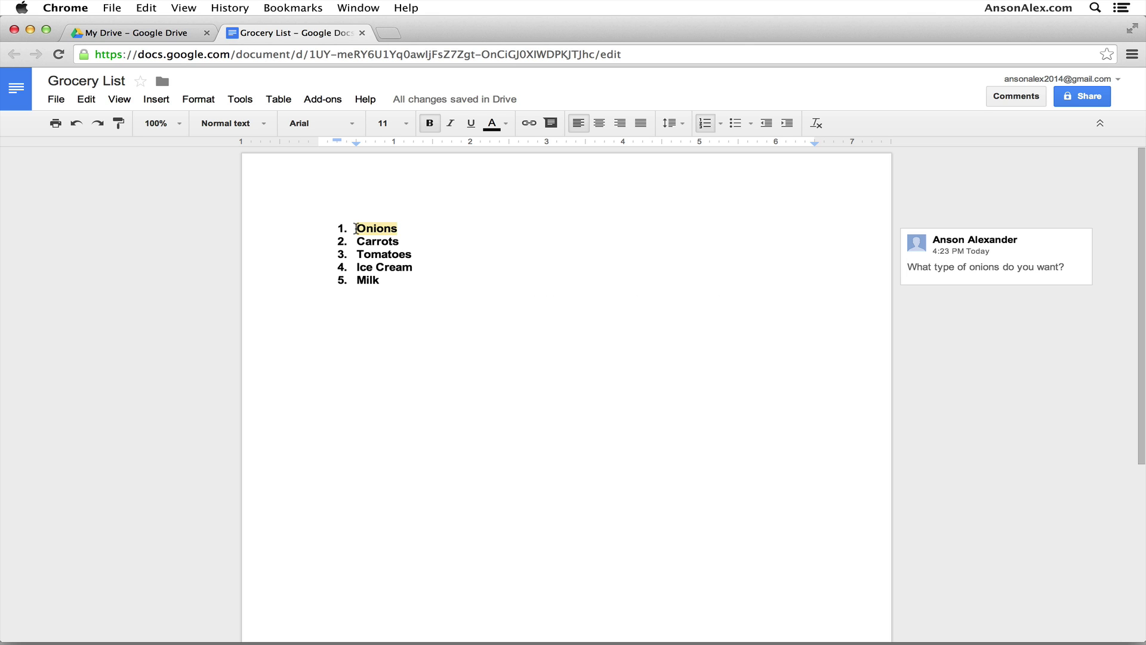
Select the Onions comment card, dismiss it once, then activate it again
{"action": "left_click", "coordinate": [372, 266]}
{"action": "left_click", "coordinate": [389, 228]}
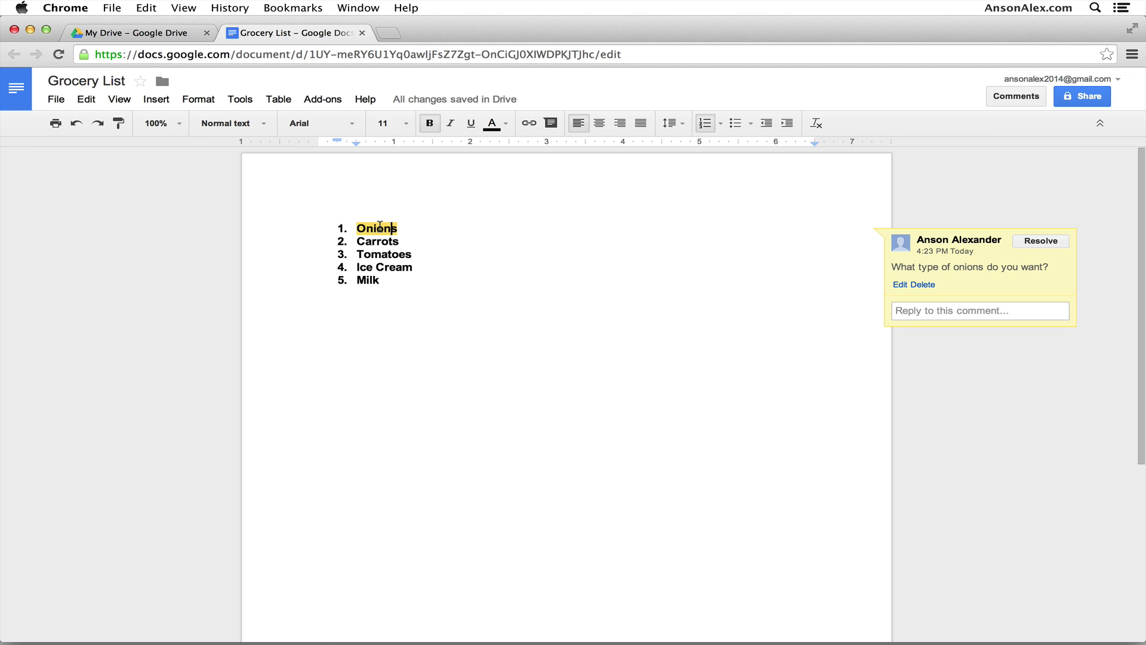
{"action": "left_click", "coordinate": [418, 289]}
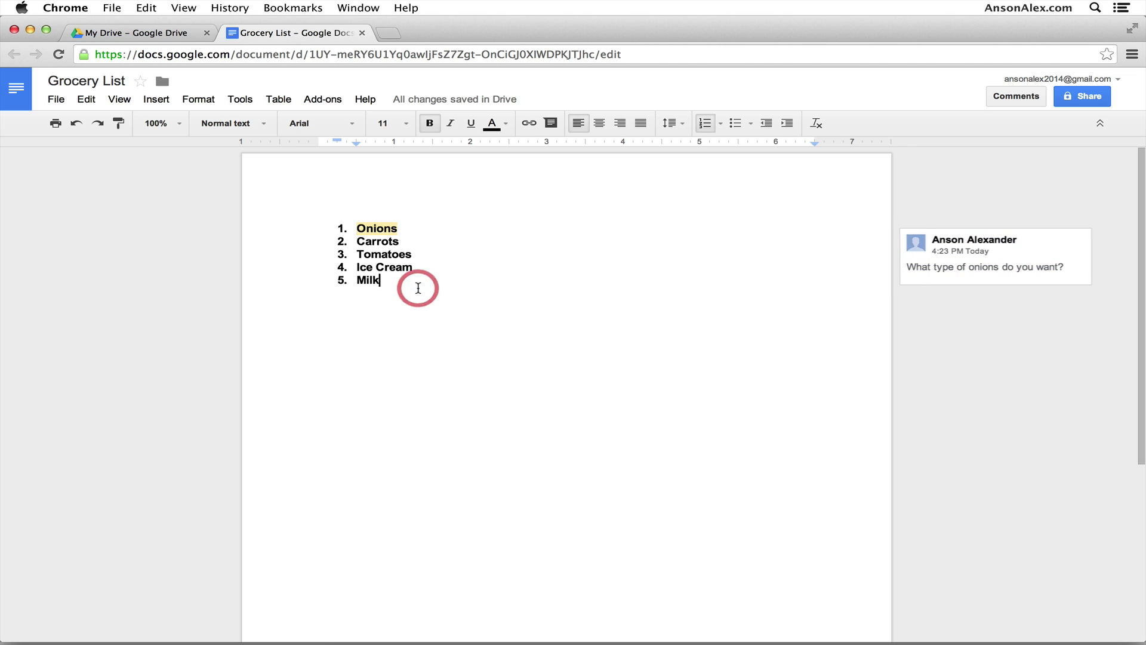
{"action": "left_click", "coordinate": [1061, 251]}
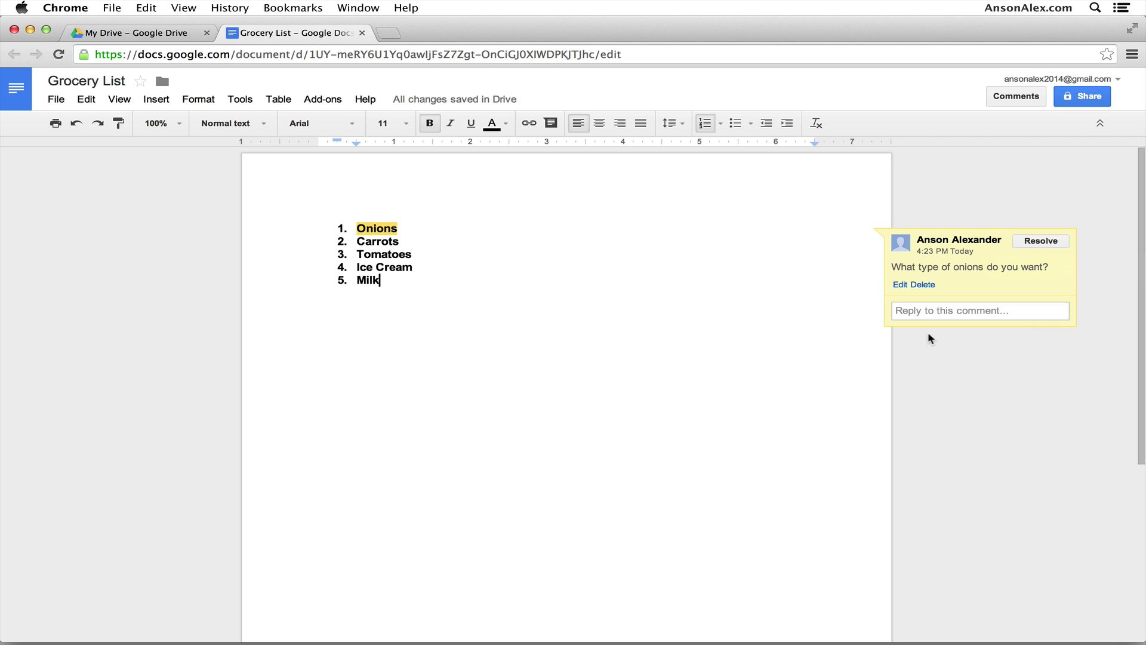
Resolve the Onions comment, then re-open it from the list of comment threads
{"action": "left_click", "coordinate": [1055, 244]}
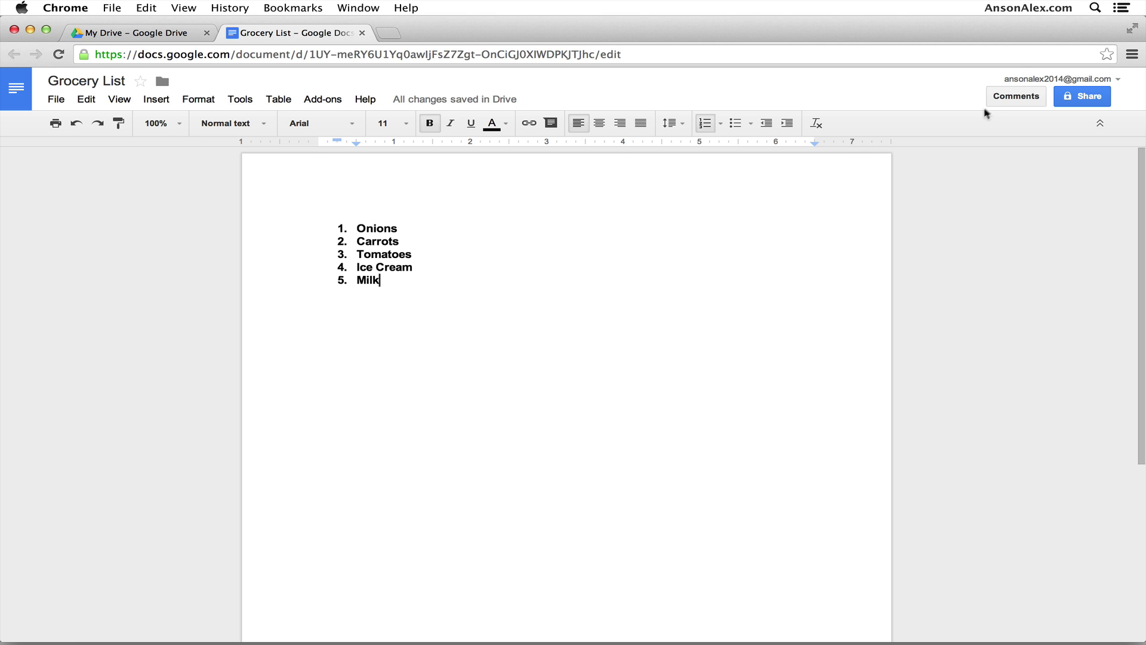
{"action": "left_click", "coordinate": [1022, 98]}
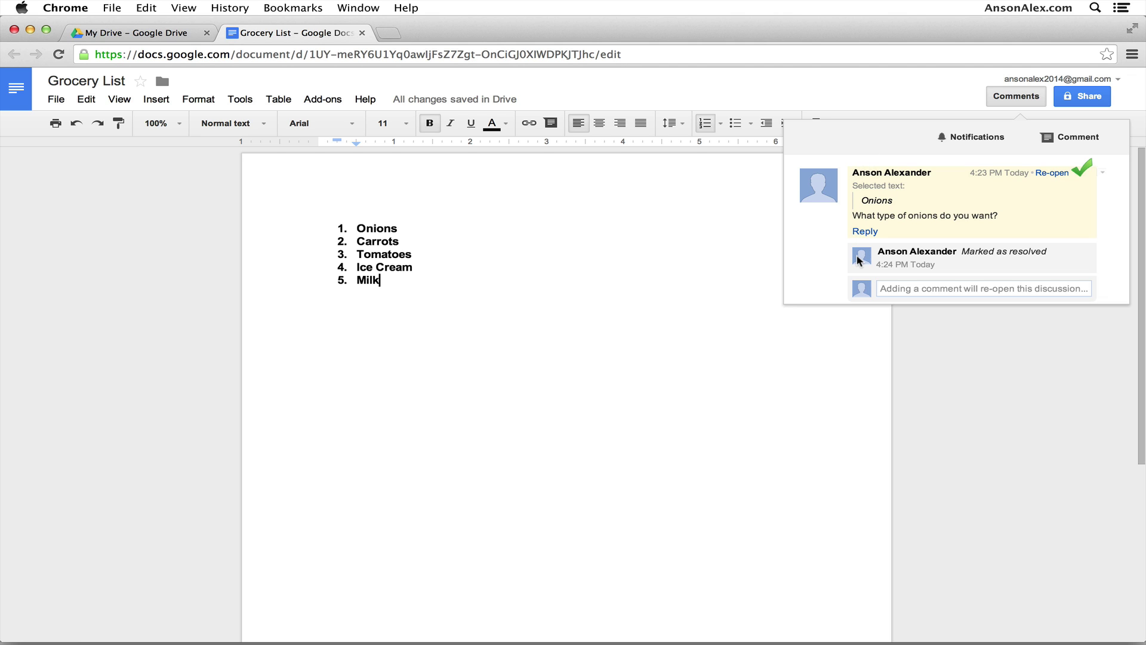
{"action": "mouse_move", "coordinate": [857, 262]}
{"action": "left_click", "coordinate": [1052, 174]}
{"action": "left_click", "coordinate": [839, 448]}
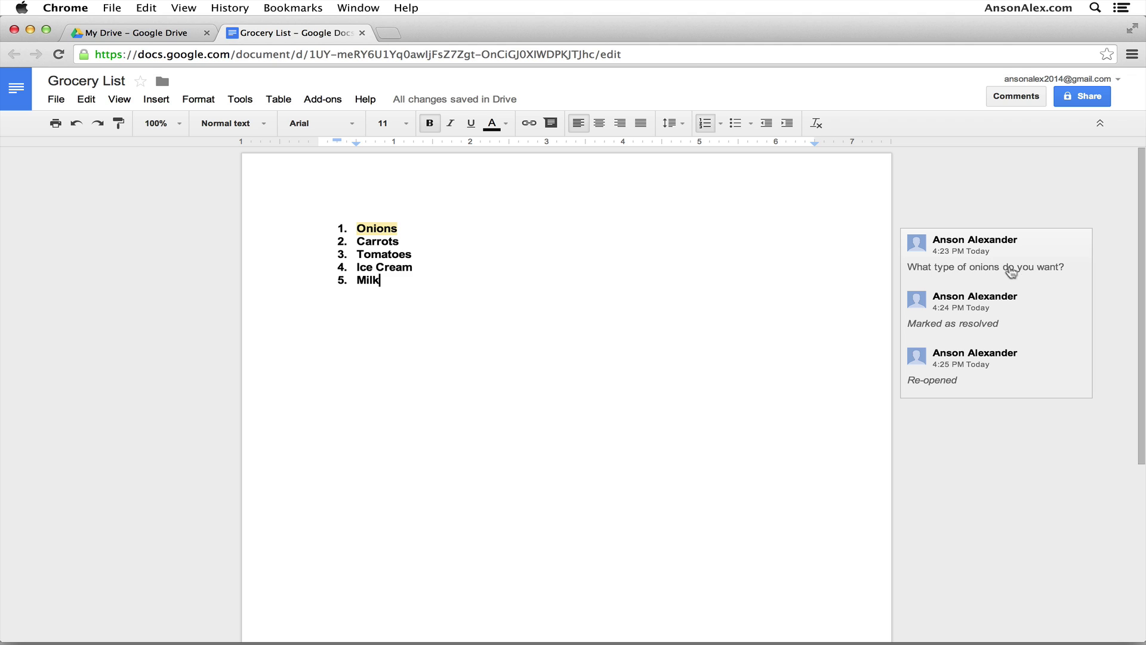
Reply 'Red Onions' to the re-opened Onions comment
{"action": "left_click", "coordinate": [977, 363]}
{"action": "left_click", "coordinate": [1004, 421]}
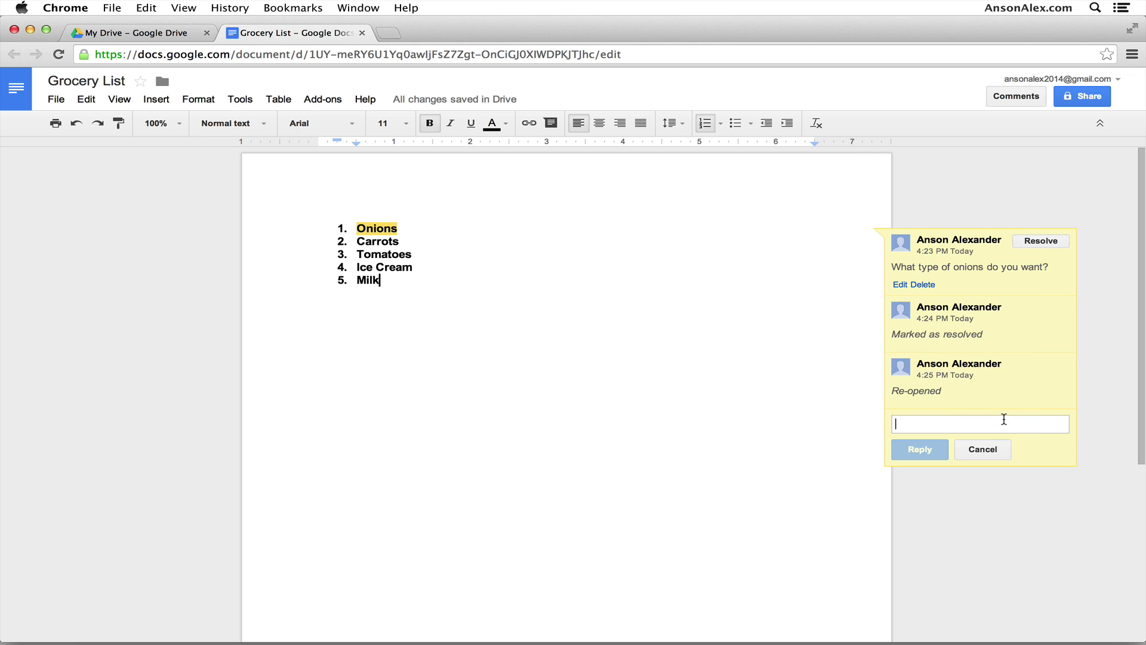
{"action": "type", "text": "Red O"}
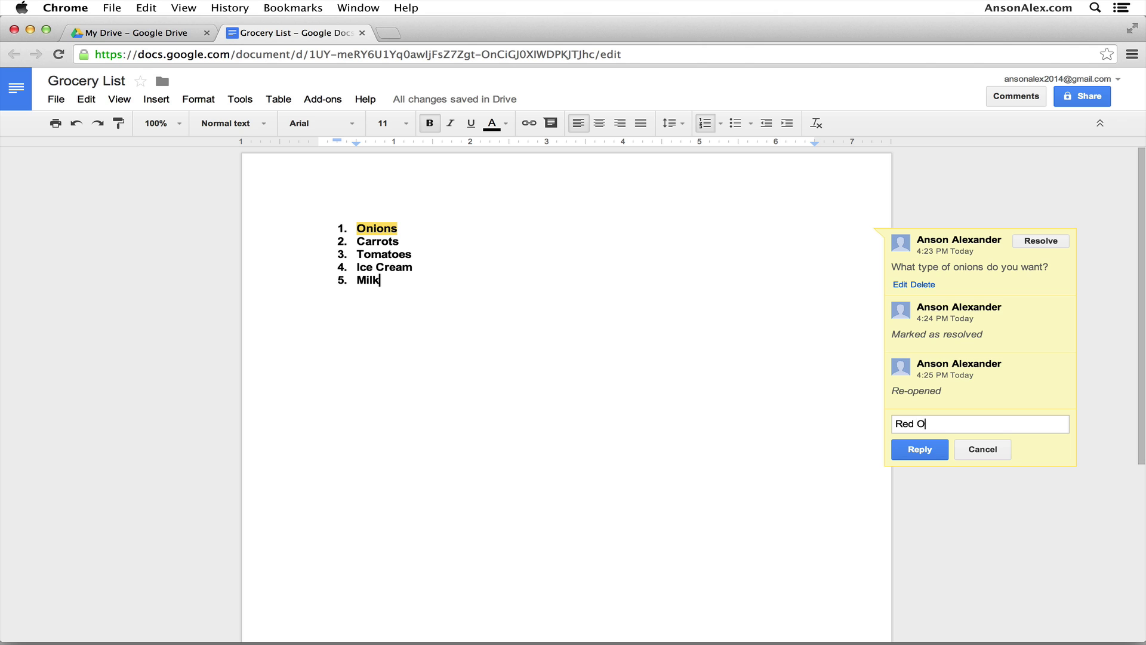
{"action": "type", "text": "nions"}
{"action": "left_click", "coordinate": [931, 451]}
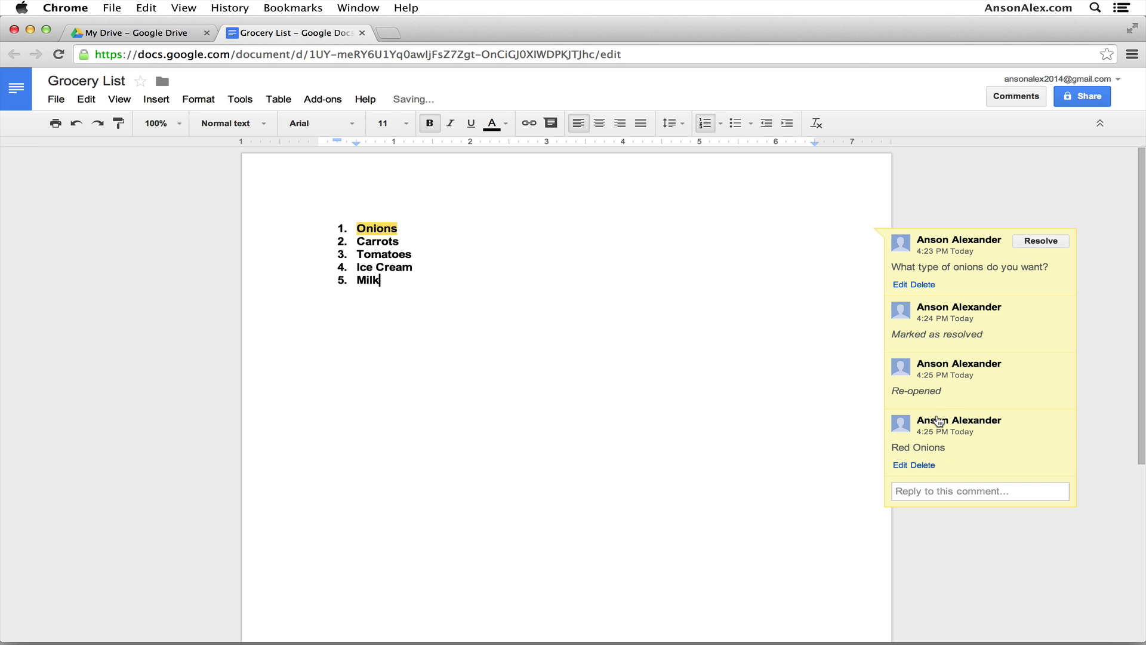
{"action": "mouse_move", "coordinate": [1013, 422]}
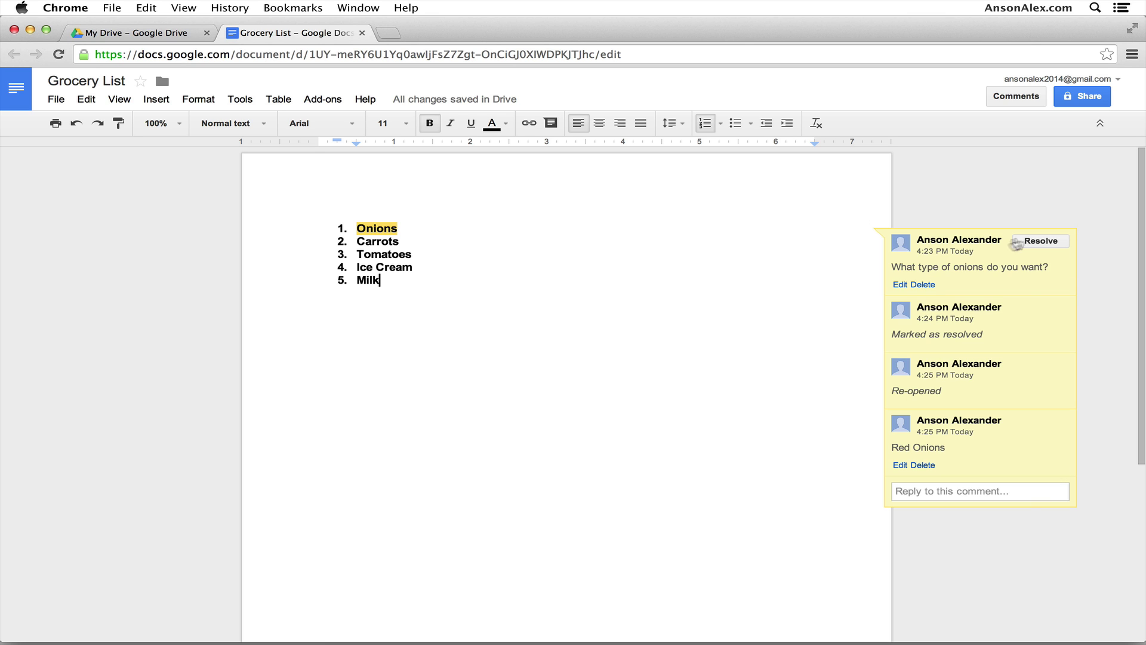
Mark the Onions comment thread resolved again after the 'Red Onions' reply
{"action": "left_click", "coordinate": [1032, 239]}
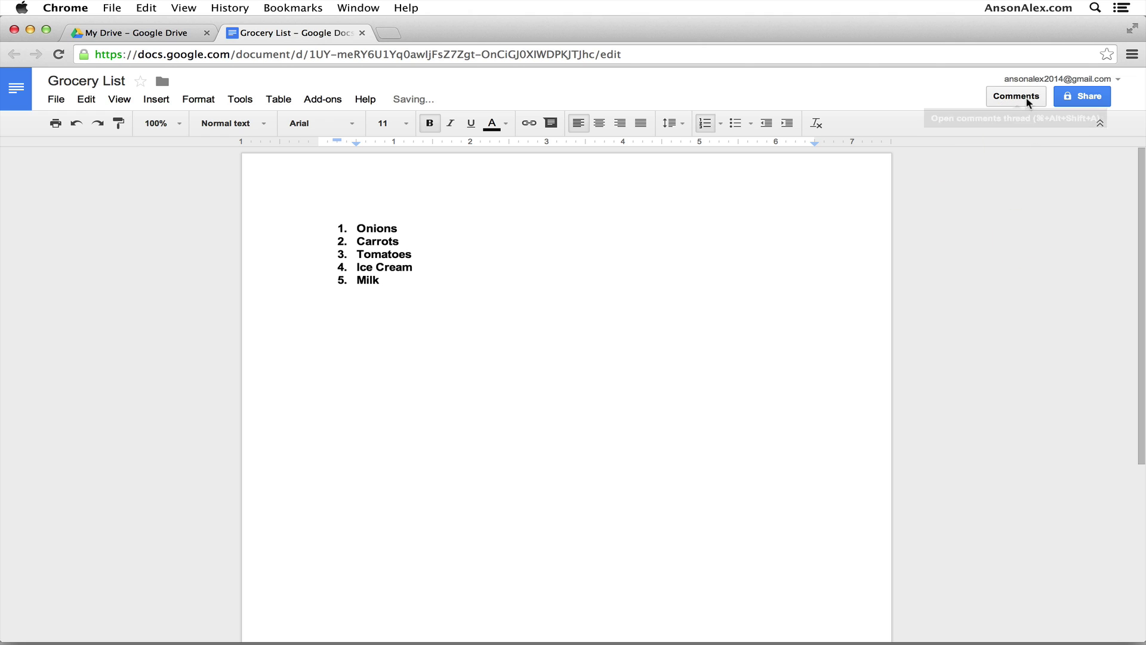